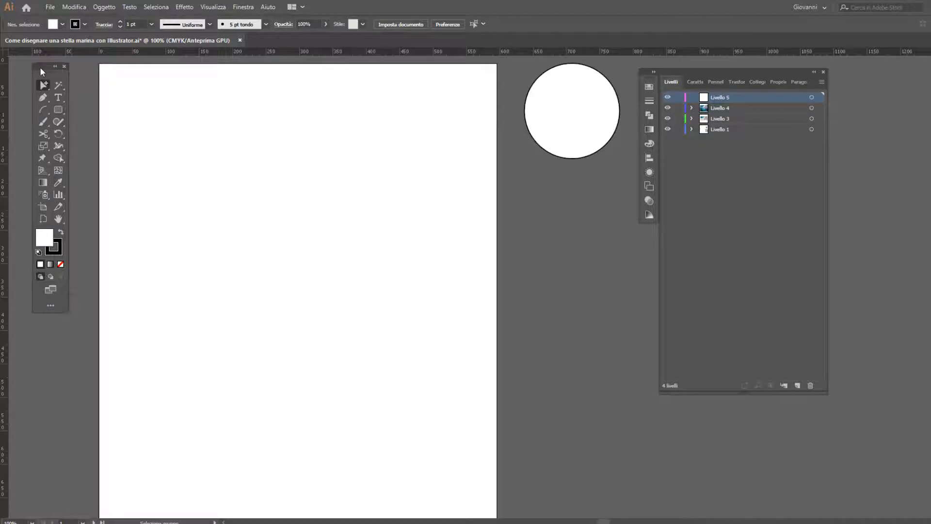
Step: Draw a six-pointed star with radii of 25 px and 50 px in the artboard's upper part
drag(43, 67, 65, 78)
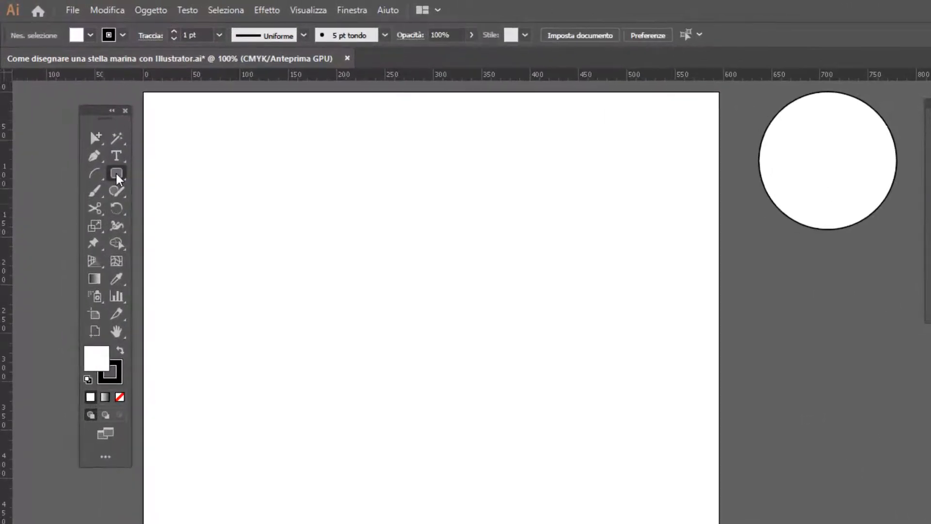
click(117, 175)
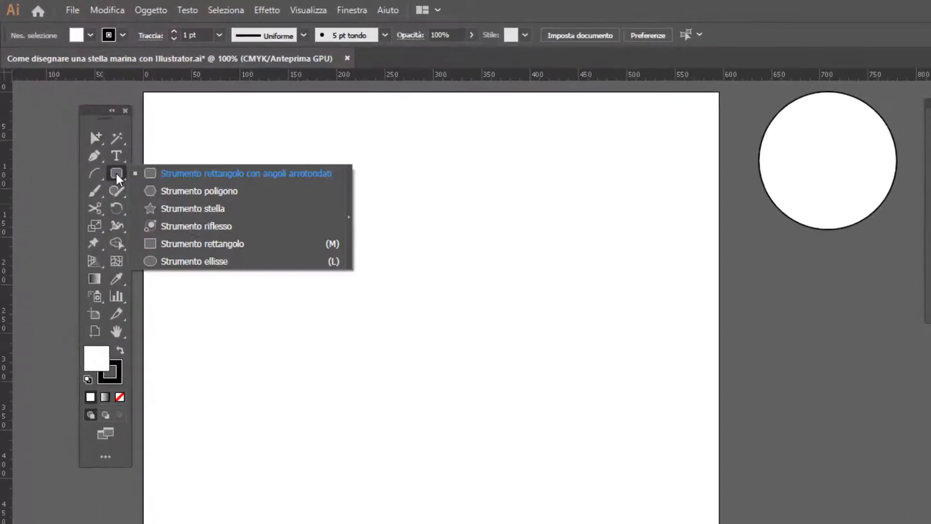
click(205, 209)
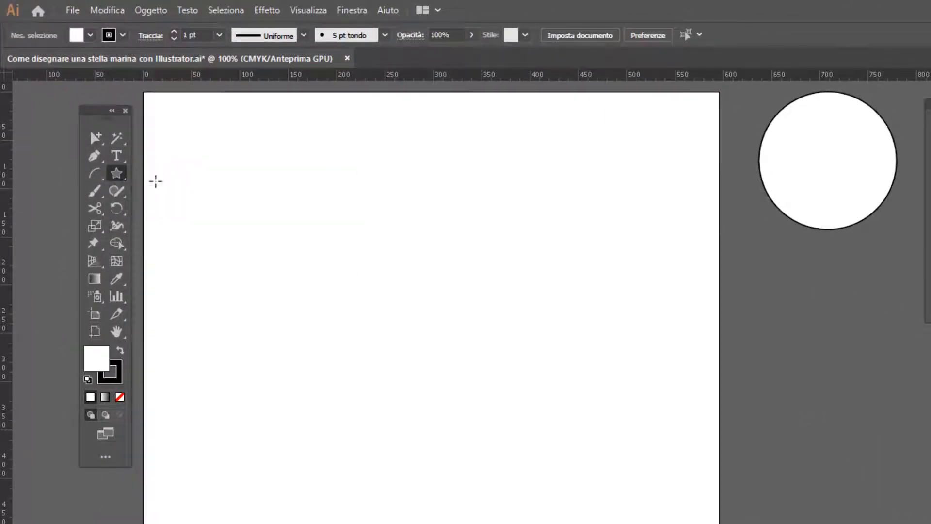
click(337, 218)
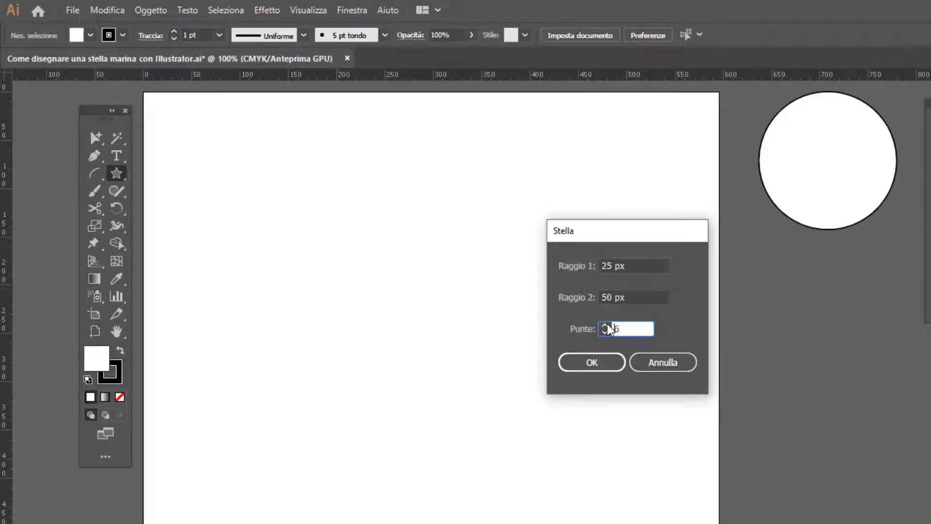
click(625, 330)
click(607, 366)
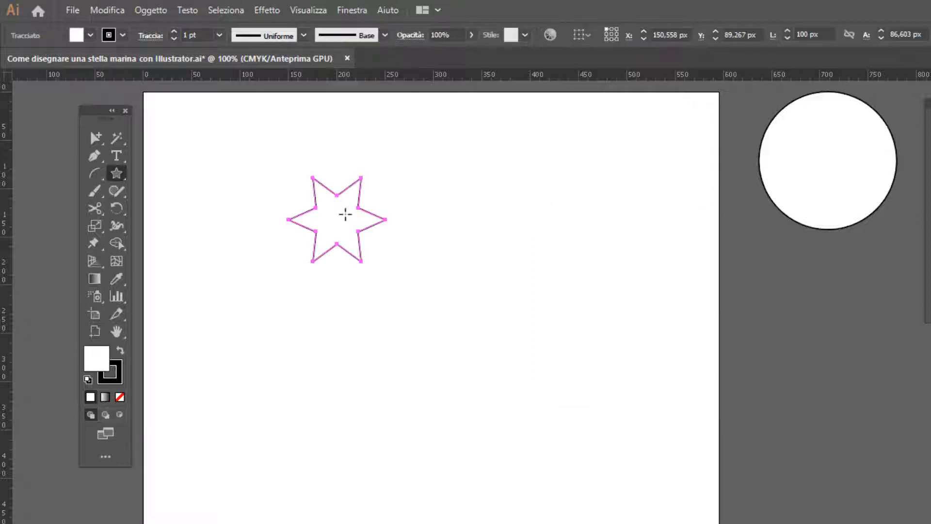
Step: Enlarge the star proportionally to about 380 px wide and move it into the artboard's upper area
key(v)
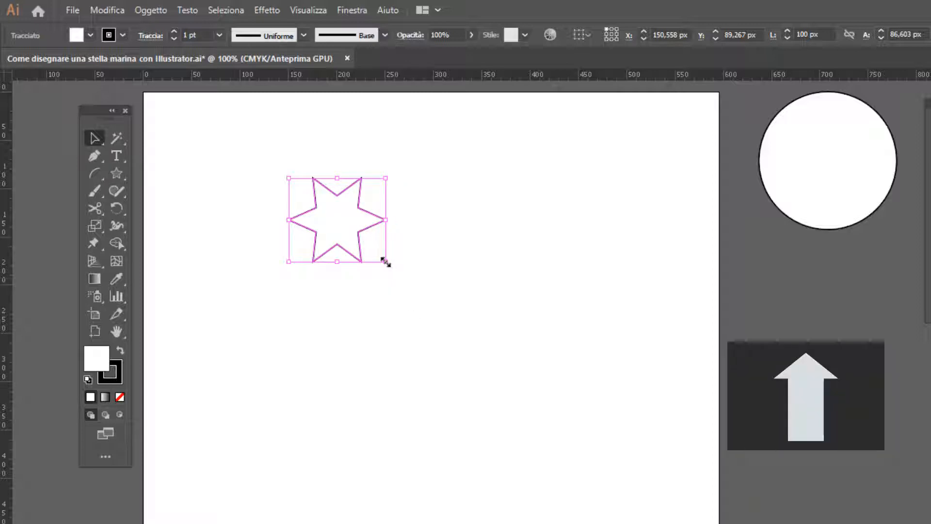
drag(386, 262, 659, 522)
drag(554, 386, 458, 344)
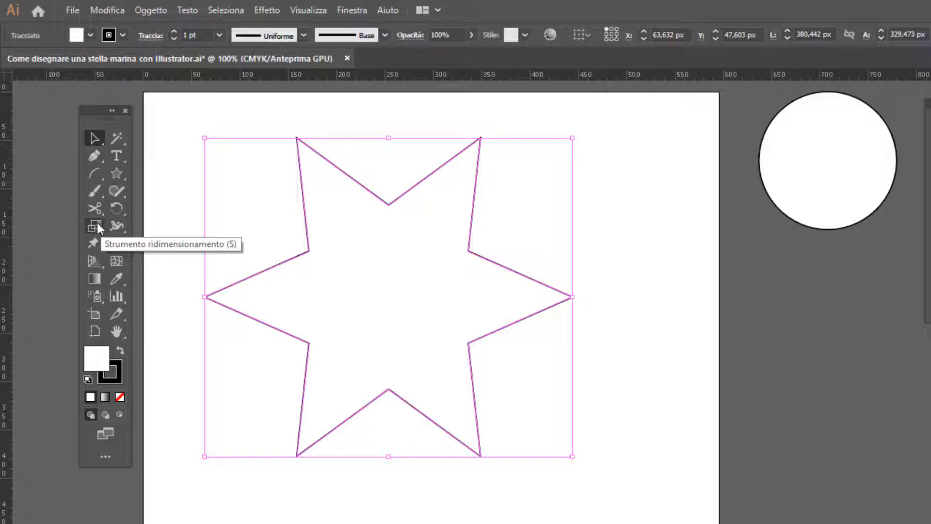
Step: Round all corners of the star with Direct Selection to a radius of about 32 px
click(92, 135)
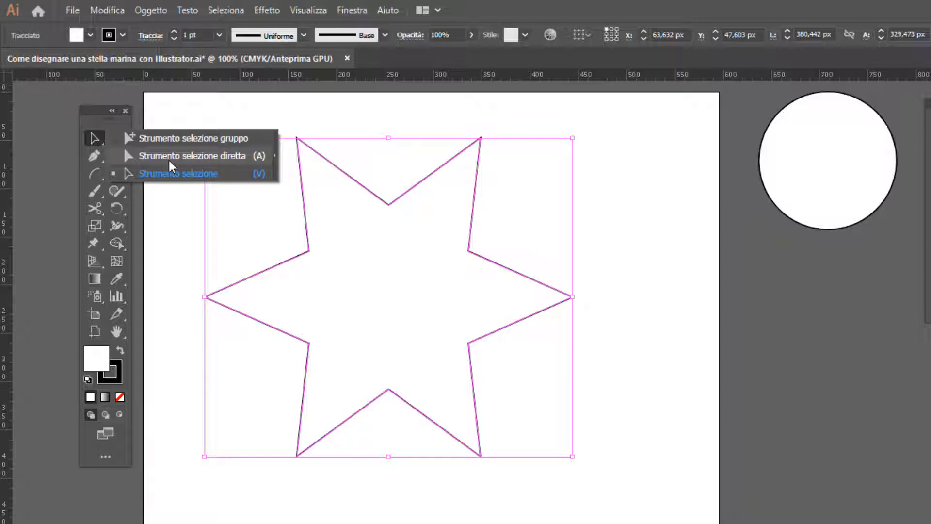
click(96, 139)
click(95, 139)
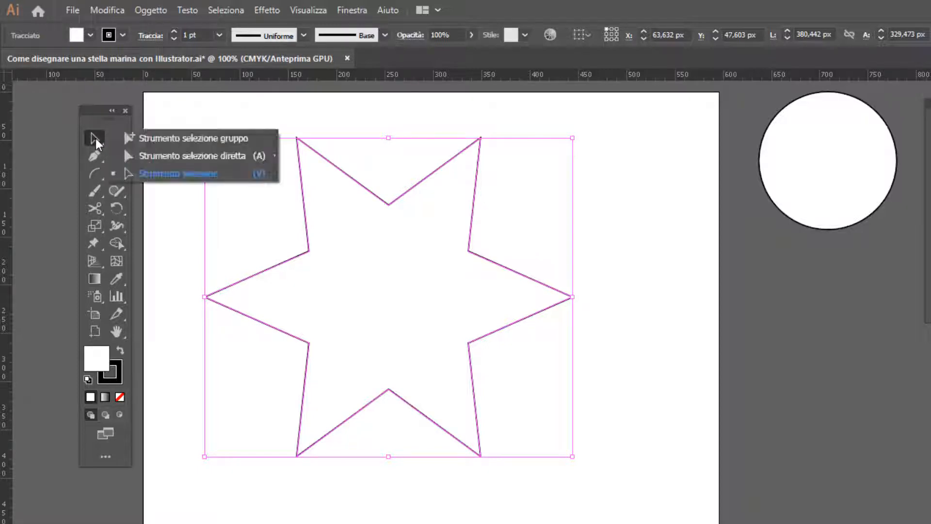
click(171, 153)
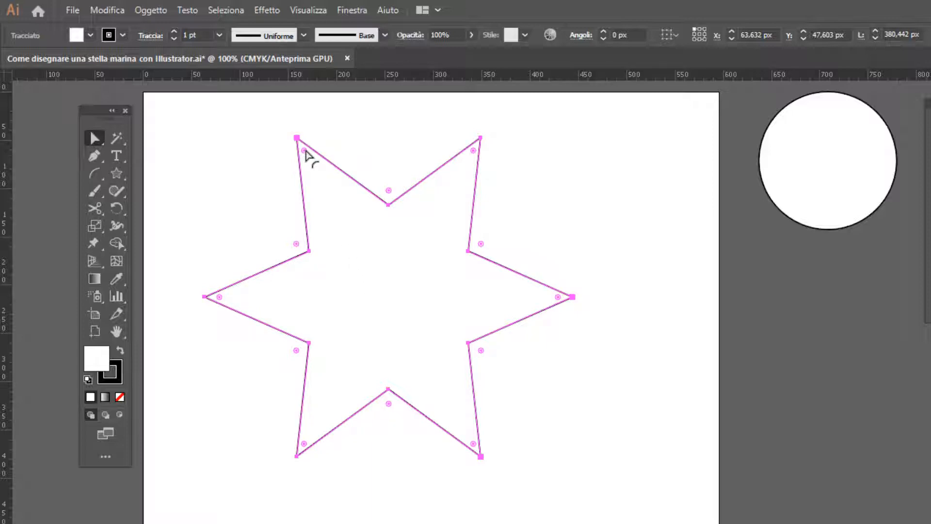
drag(308, 154, 337, 214)
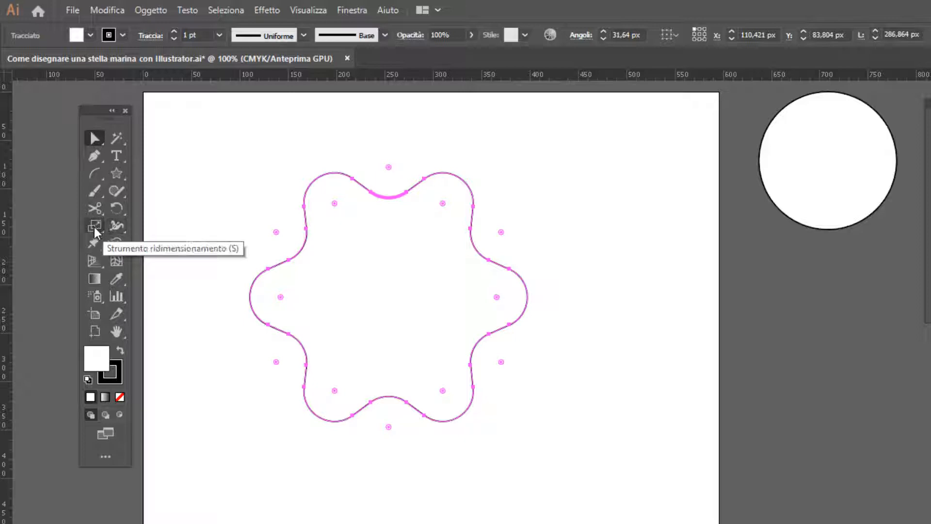
Step: Create a copy of the rounded star scaled uniformly to 30% about its center, checking the preview first
double_click(94, 226)
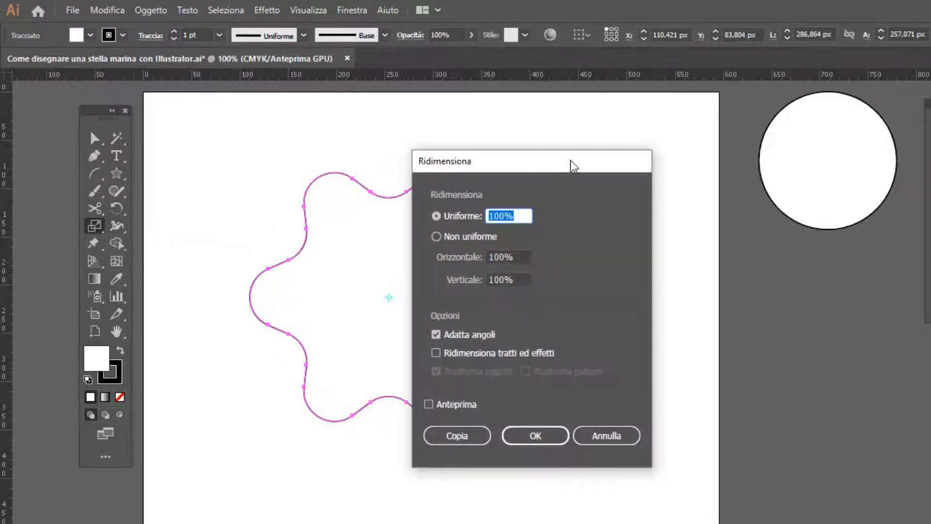
drag(532, 166, 642, 165)
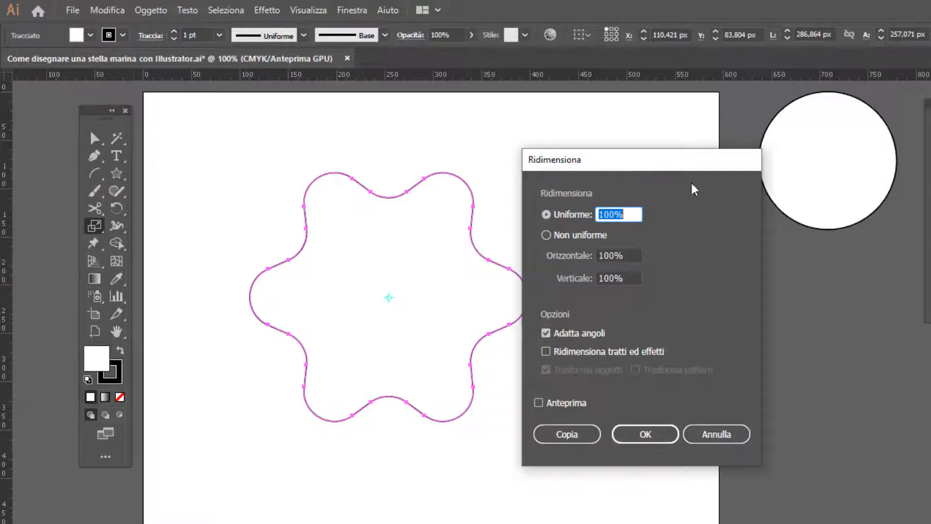
click(567, 403)
click(539, 213)
text(30)
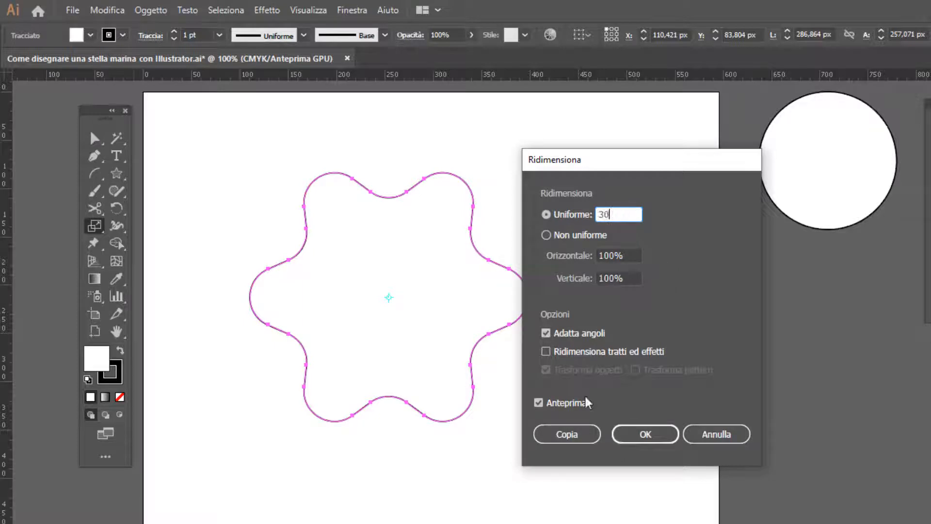
click(568, 403)
click(568, 404)
click(567, 403)
click(567, 404)
click(539, 403)
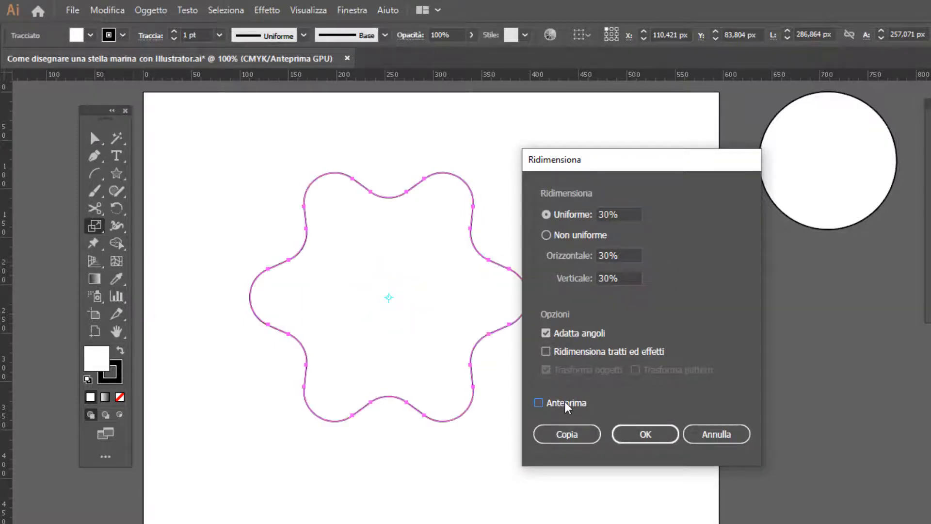
click(538, 403)
click(565, 403)
click(564, 403)
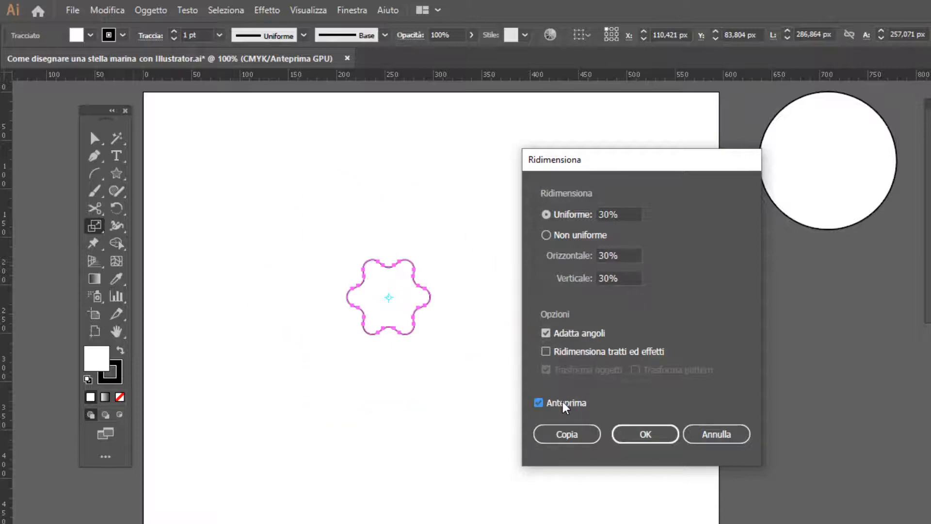
click(568, 434)
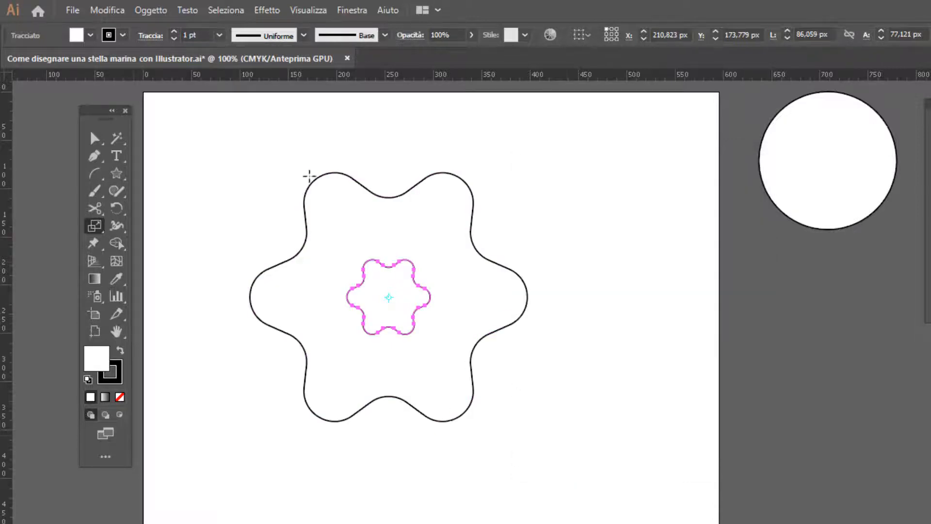
Step: Select both stars and set the blend options to specified steps with a value of 25
click(95, 139)
drag(240, 156, 509, 433)
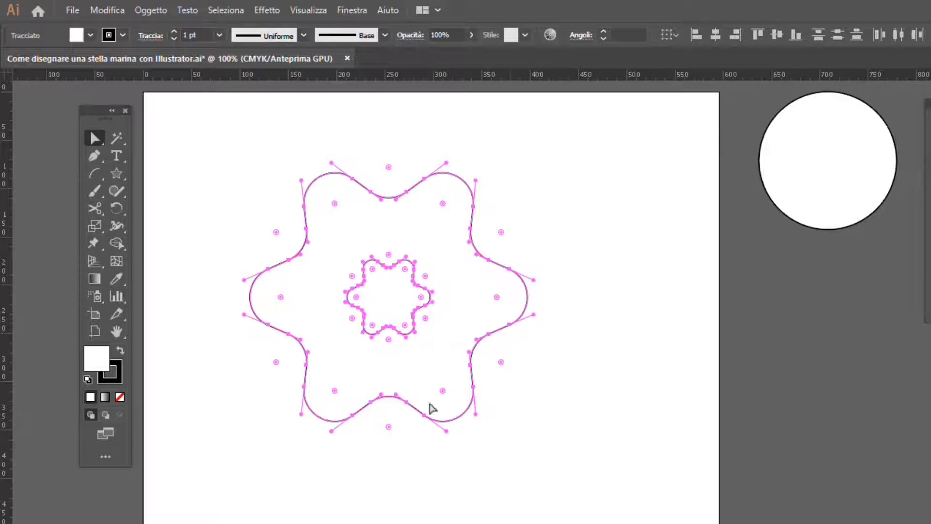
click(150, 9)
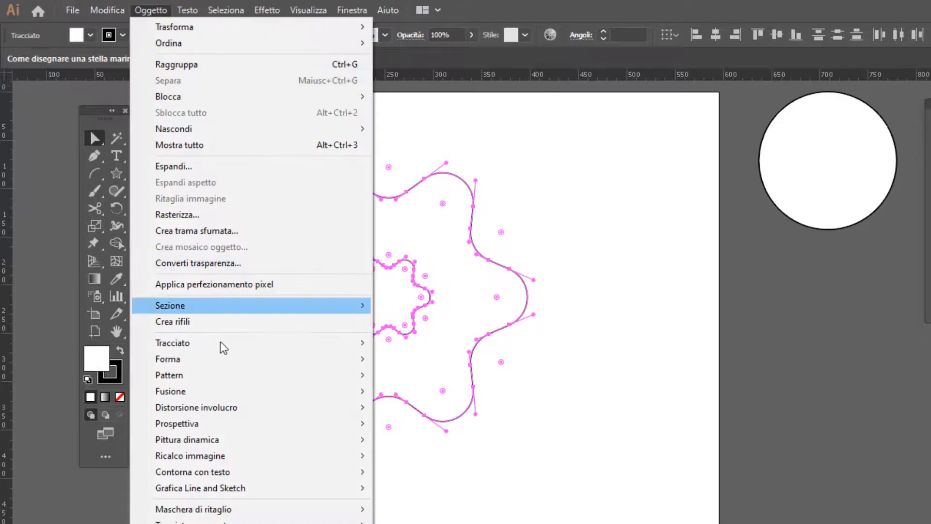
mouse_move(247, 391)
click(485, 428)
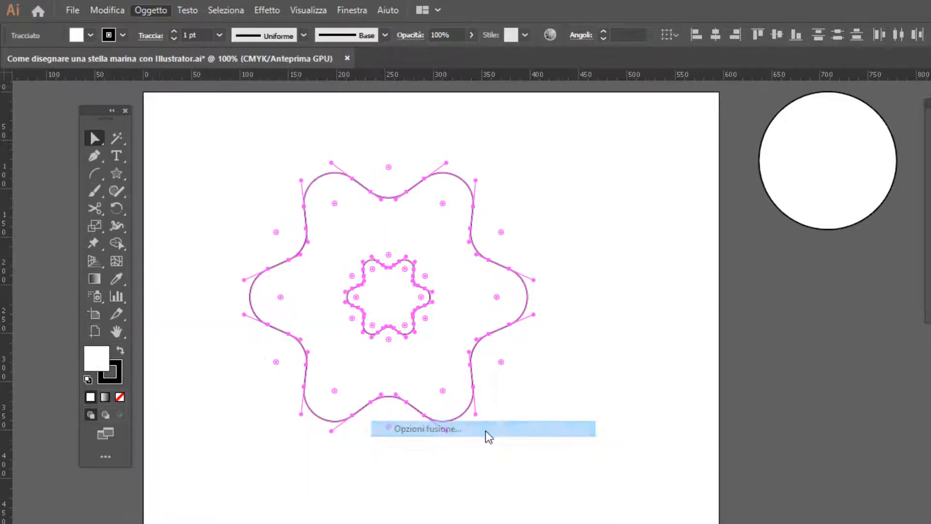
drag(676, 336, 661, 203)
click(609, 226)
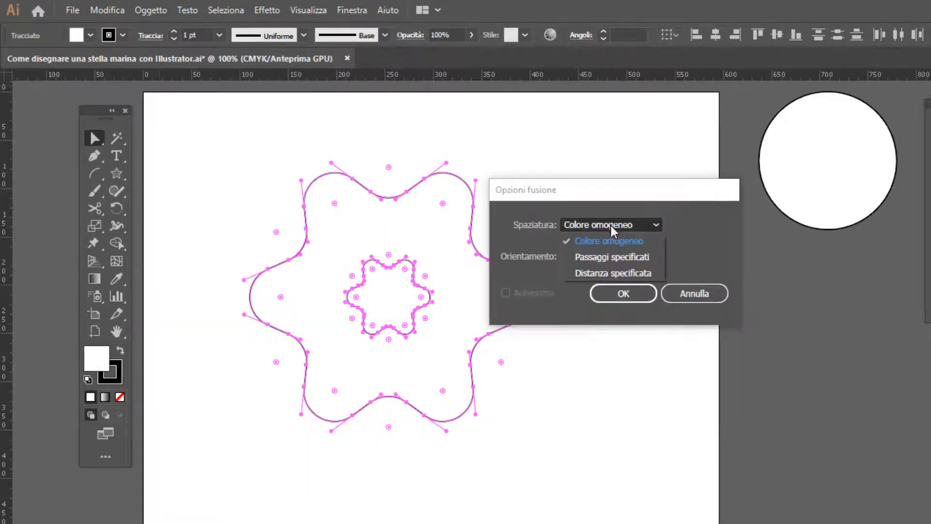
click(627, 261)
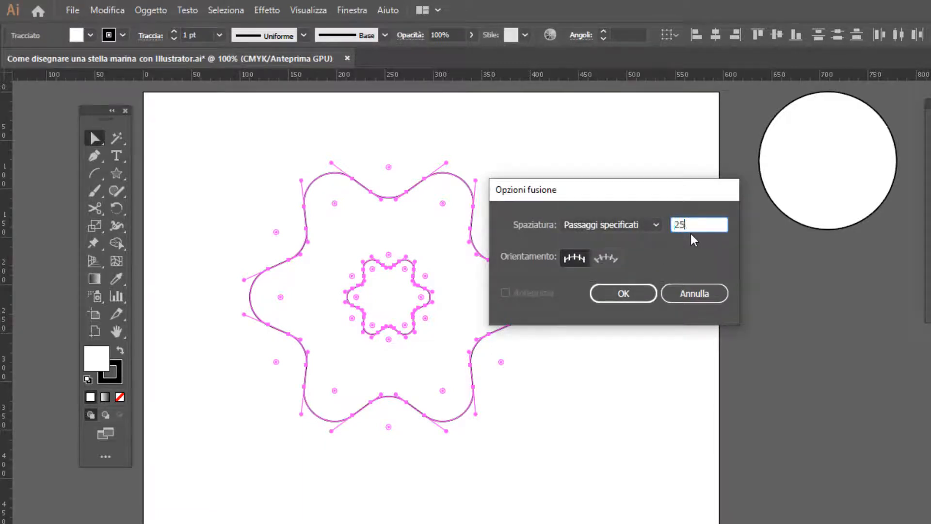
click(626, 294)
Step: Create the blend between the large and small stars, then deselect it
click(139, 10)
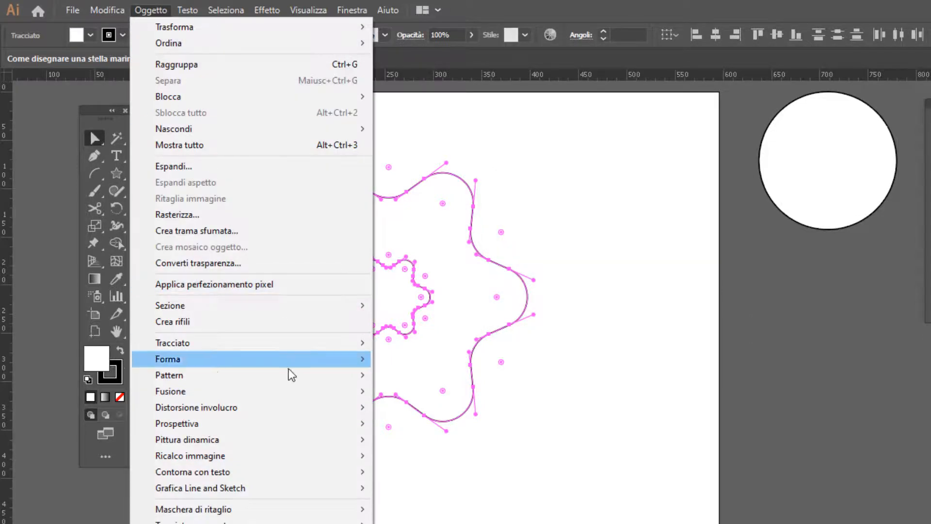
mouse_move(294, 394)
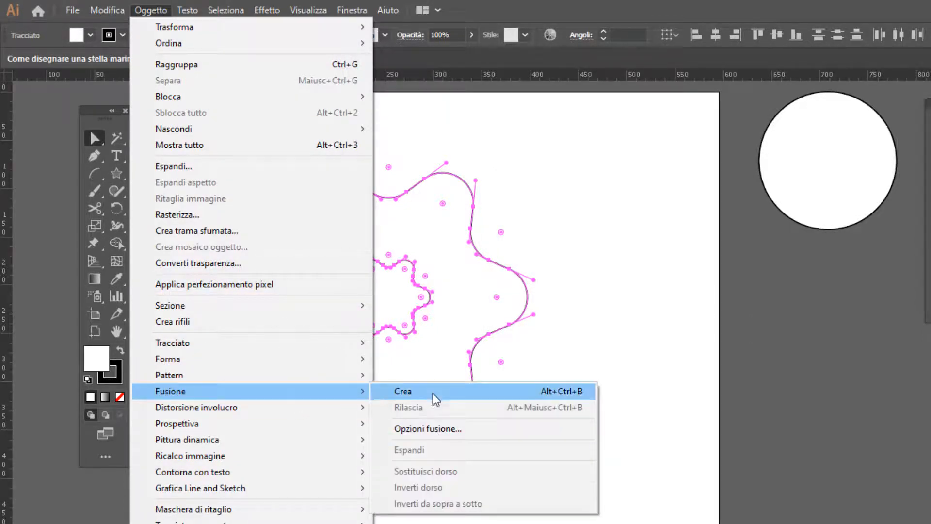
click(433, 392)
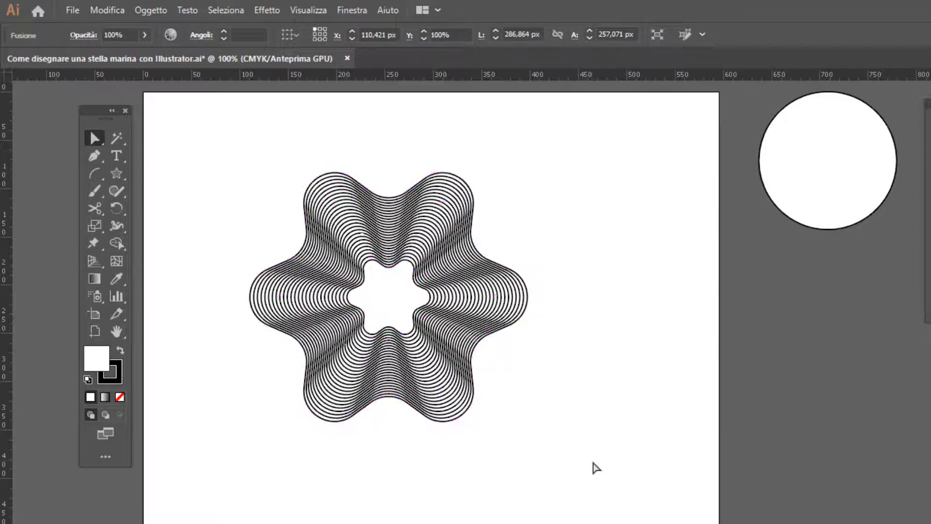
click(596, 468)
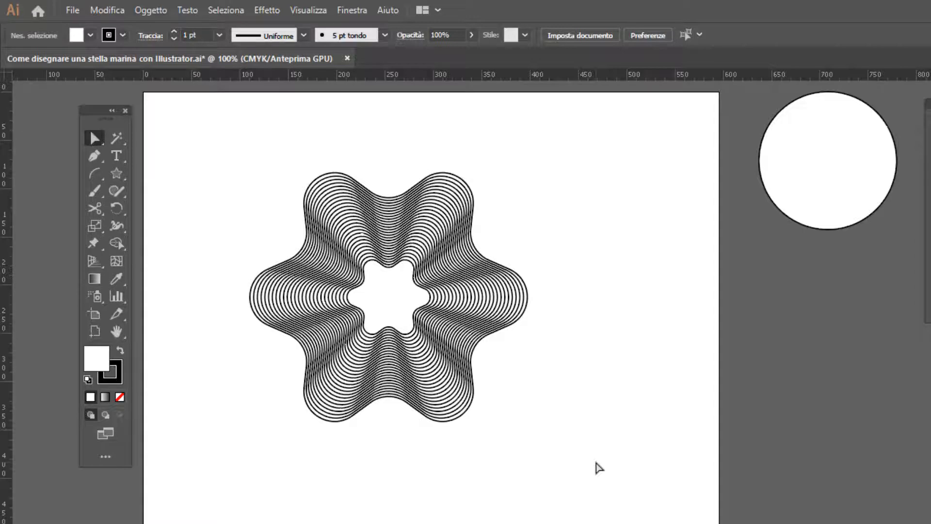
Step: Select the small inner star of the blend with the Direct Selection tool
scroll(385, 297, up, 2)
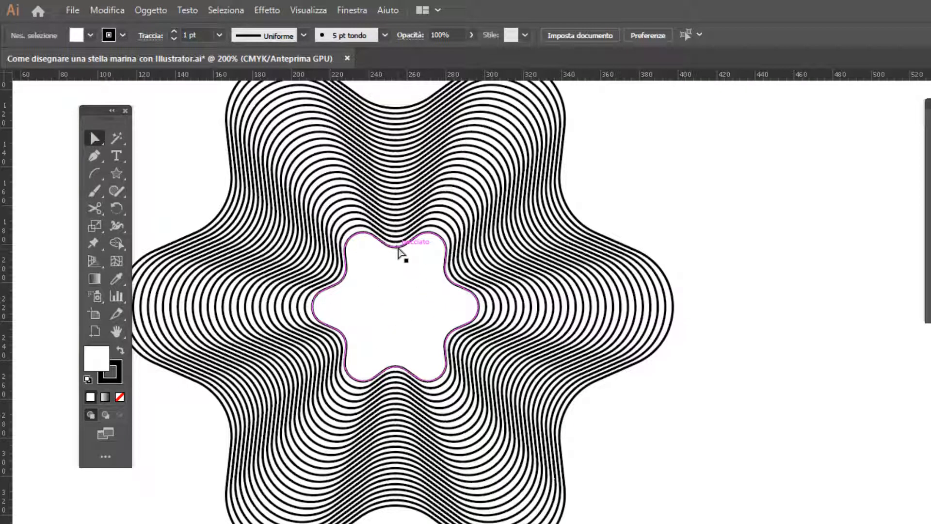
click(95, 138)
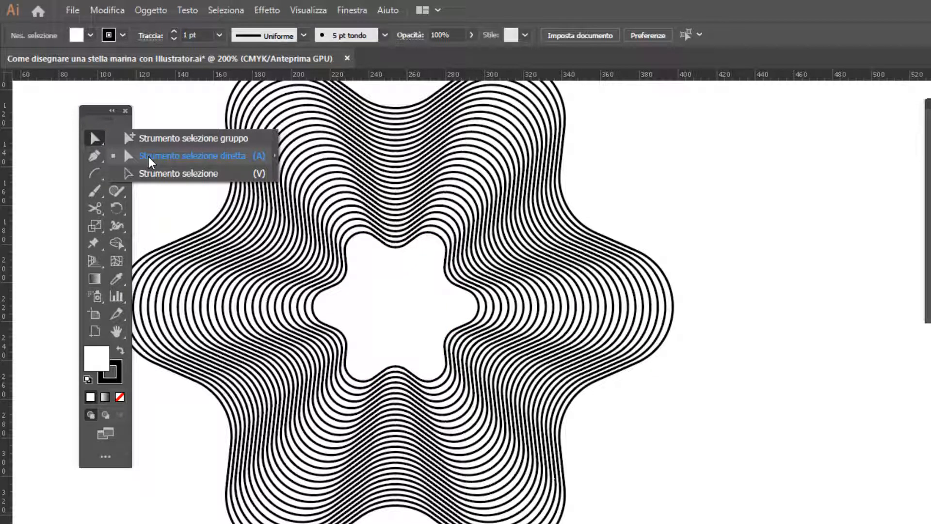
click(149, 156)
click(406, 245)
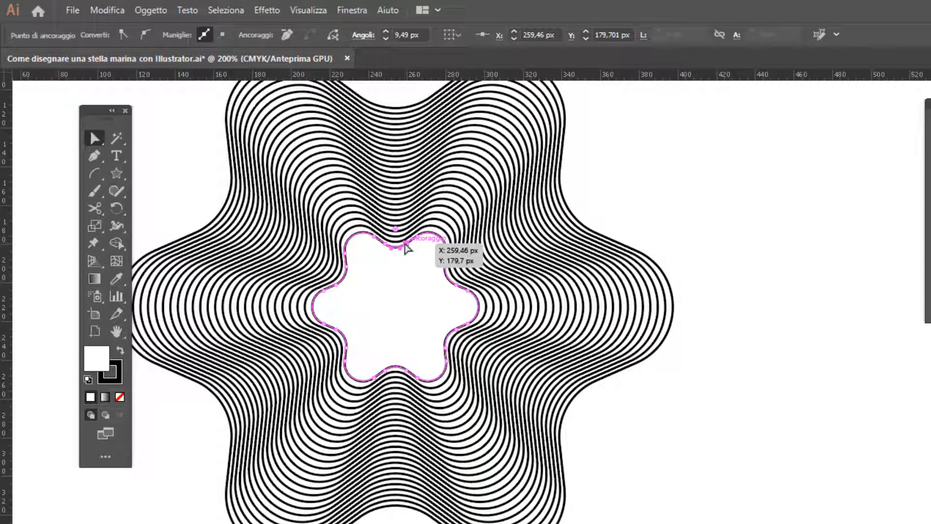
scroll(405, 246, up, 2)
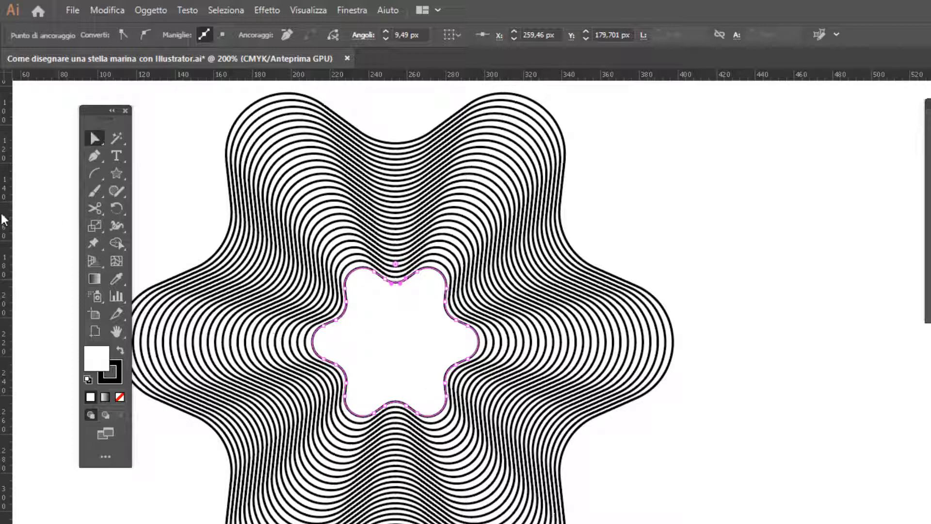
drag(91, 112, 91, 110)
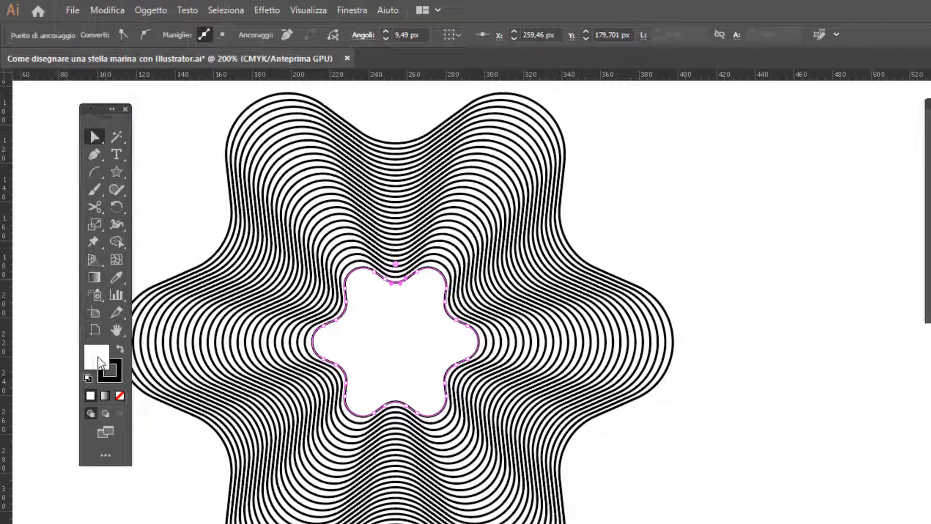
click(117, 382)
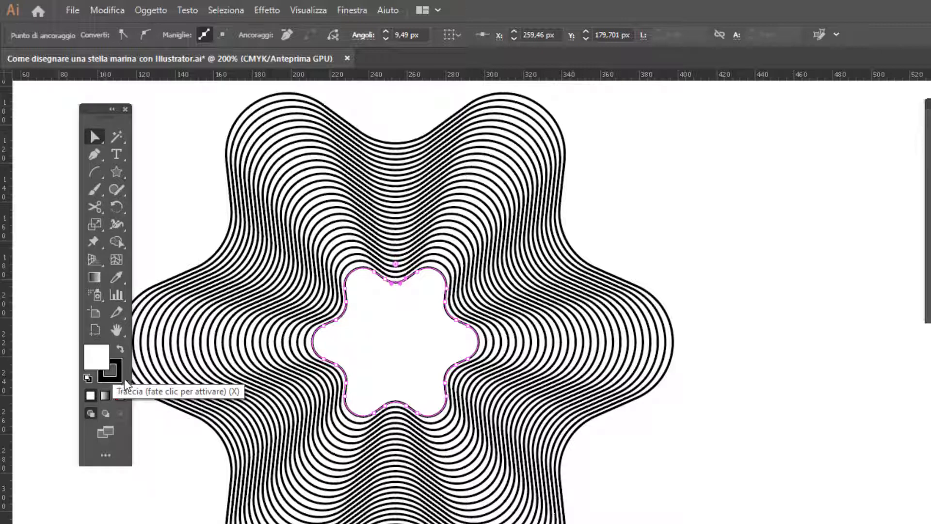
Step: Apply a Transform effect to the inner star with a rotation angle of 57°, previewing the result
click(266, 10)
mouse_move(364, 130)
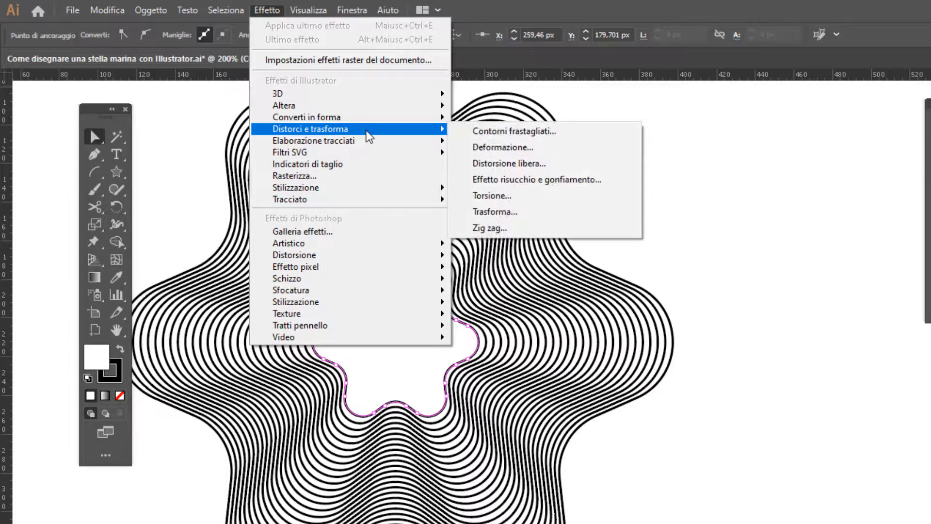
click(548, 211)
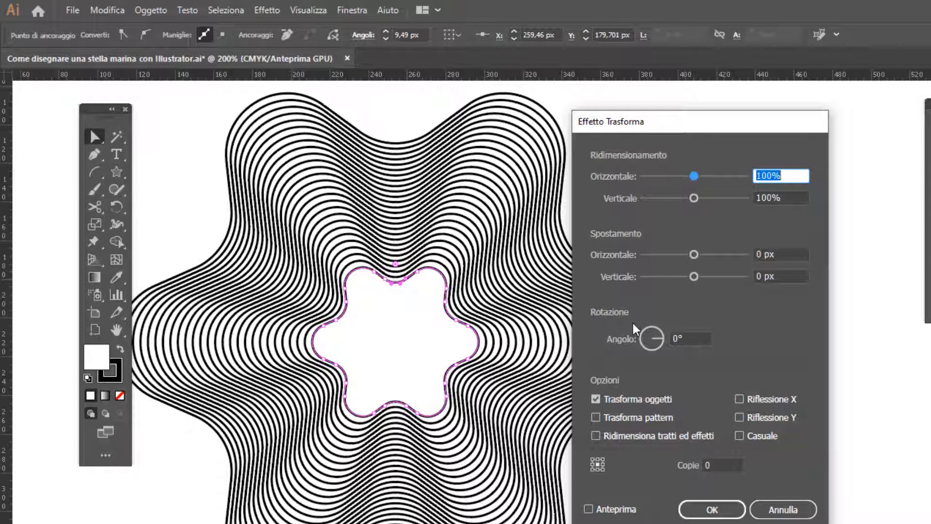
click(663, 336)
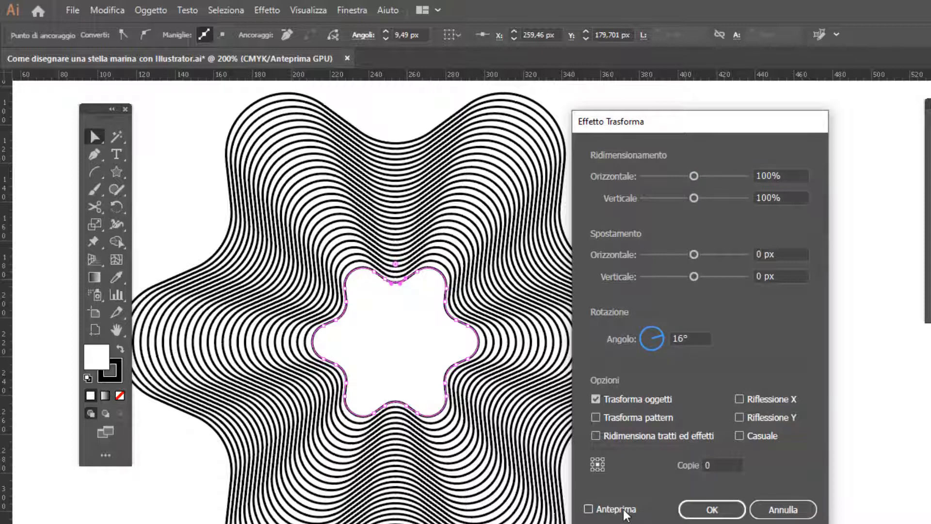
click(589, 509)
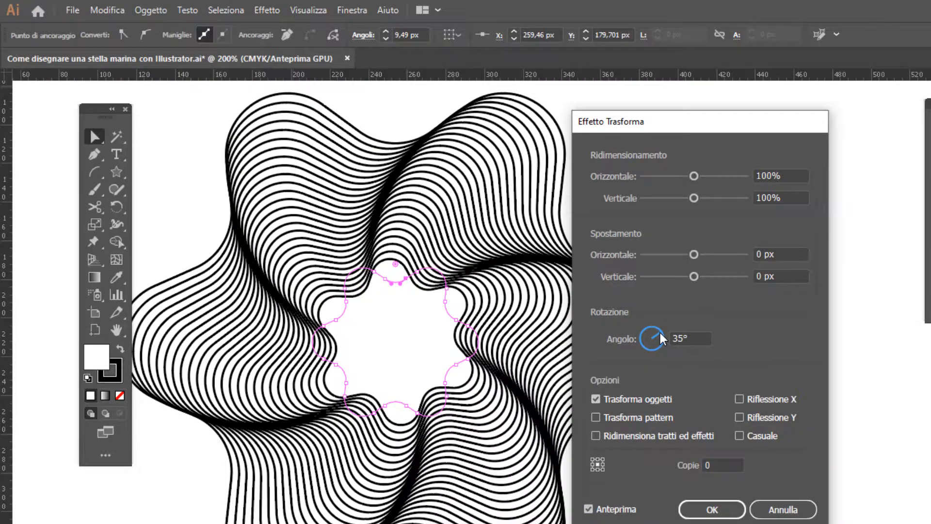
drag(660, 332, 659, 330)
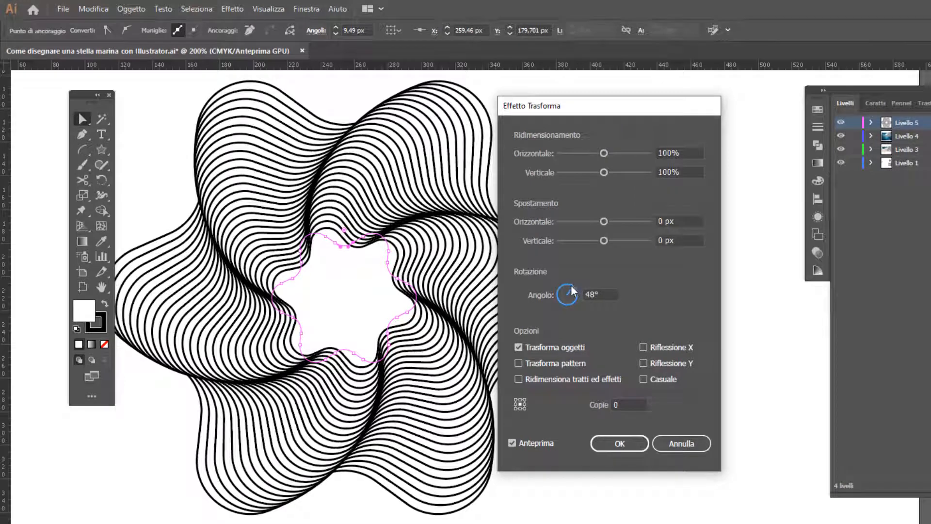
drag(574, 284, 575, 294)
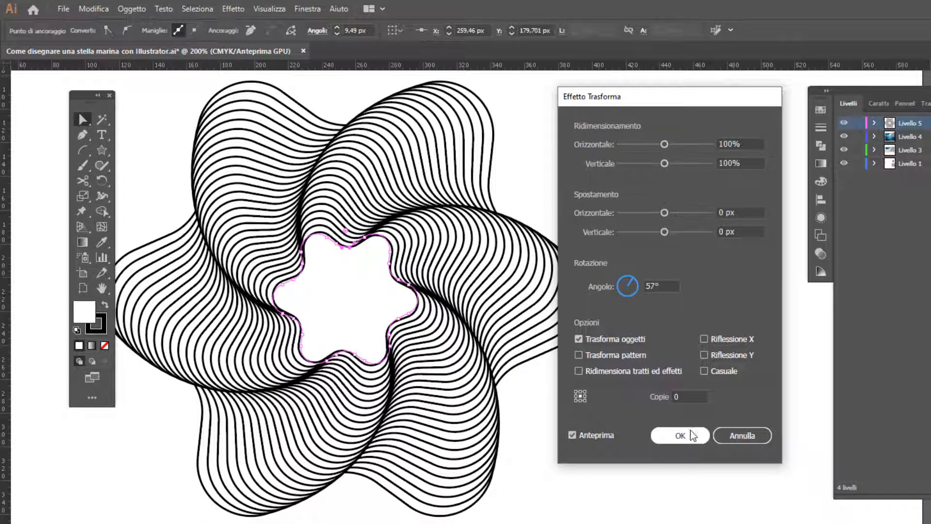
click(689, 433)
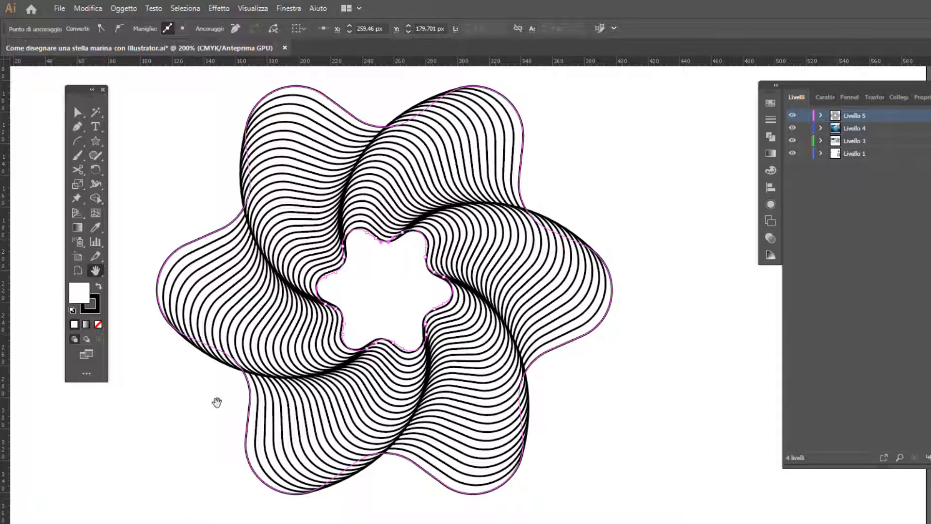
Step: Try a yellow fill on the inner star
scroll(242, 377, down, 2)
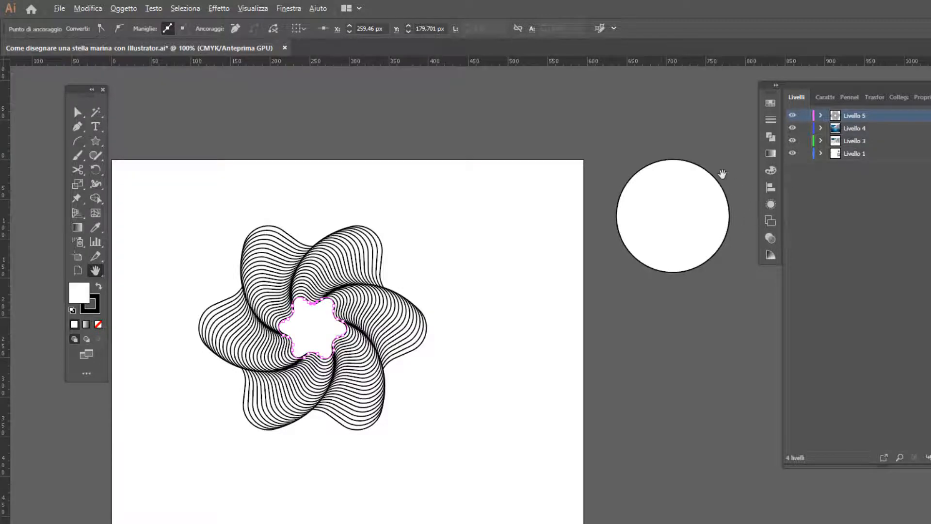
scroll(721, 173, up, 2)
scroll(721, 197, down, 2)
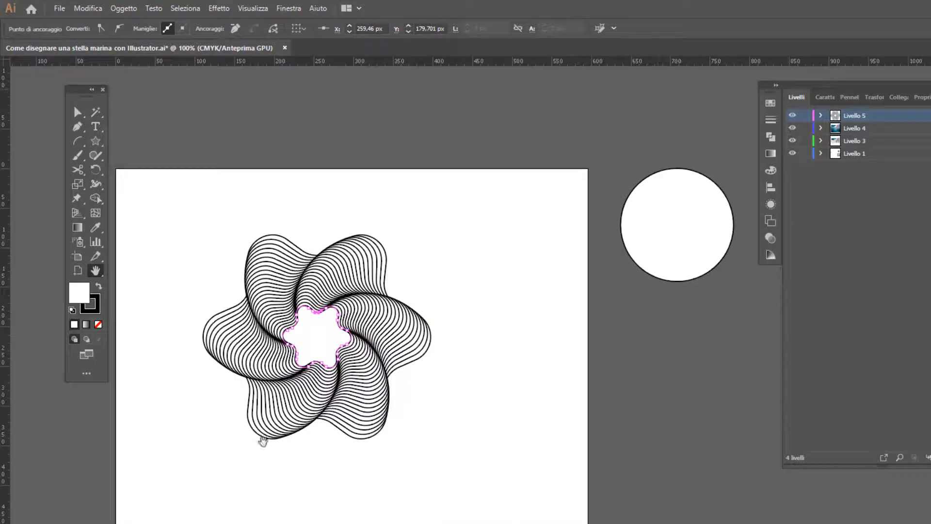
scroll(228, 392, up, 2)
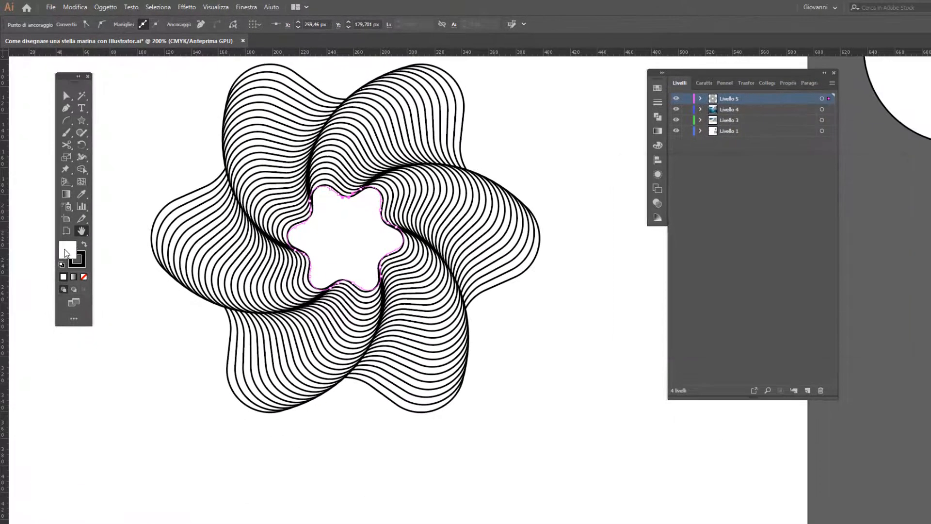
double_click(79, 292)
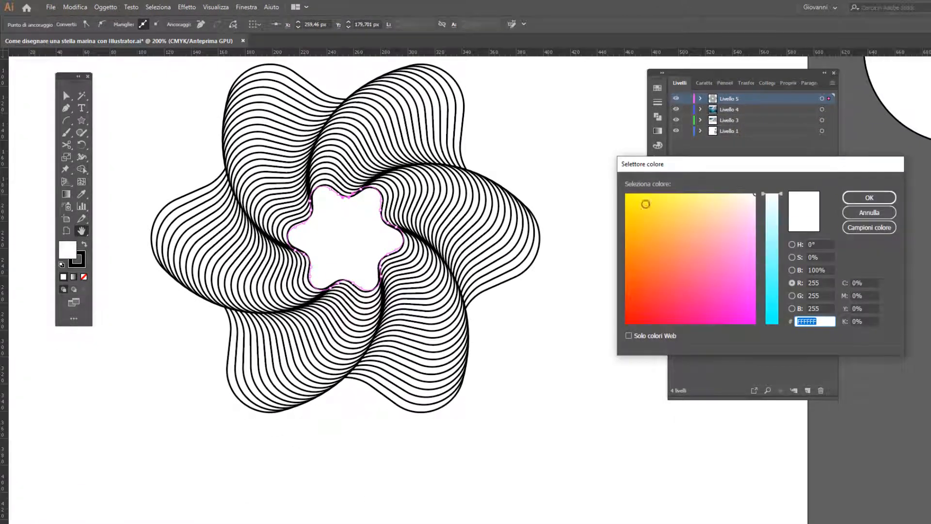
click(645, 203)
click(869, 198)
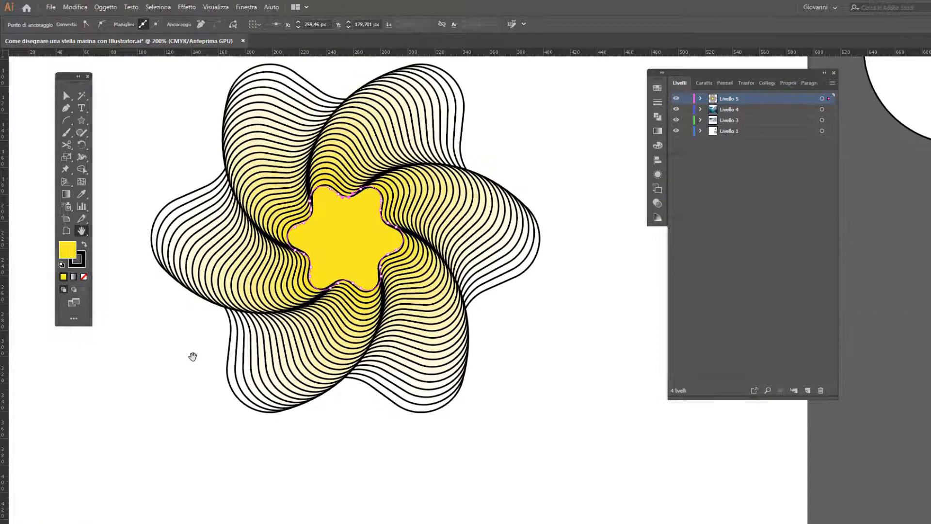
Step: Try a green stroke (#1DD733) on the inner star and undo both the stroke and fill color changes
double_click(78, 264)
click(652, 214)
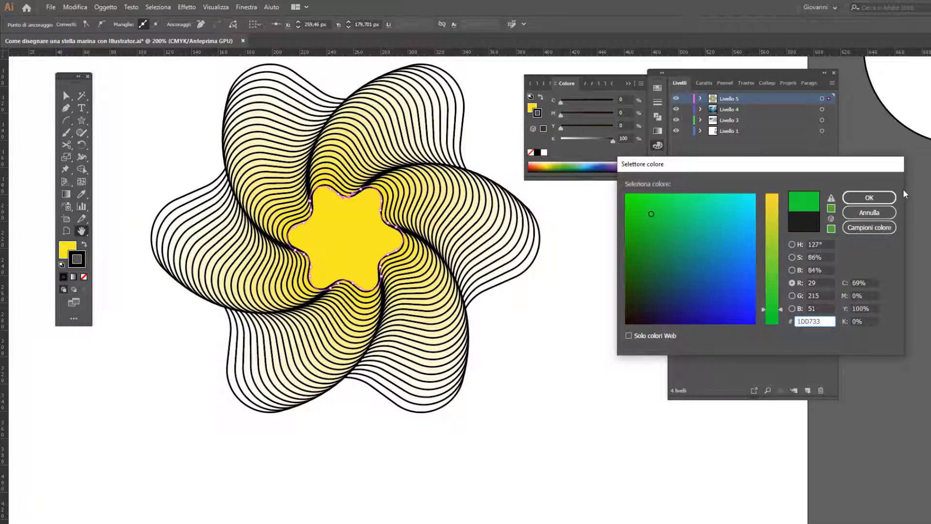
click(869, 197)
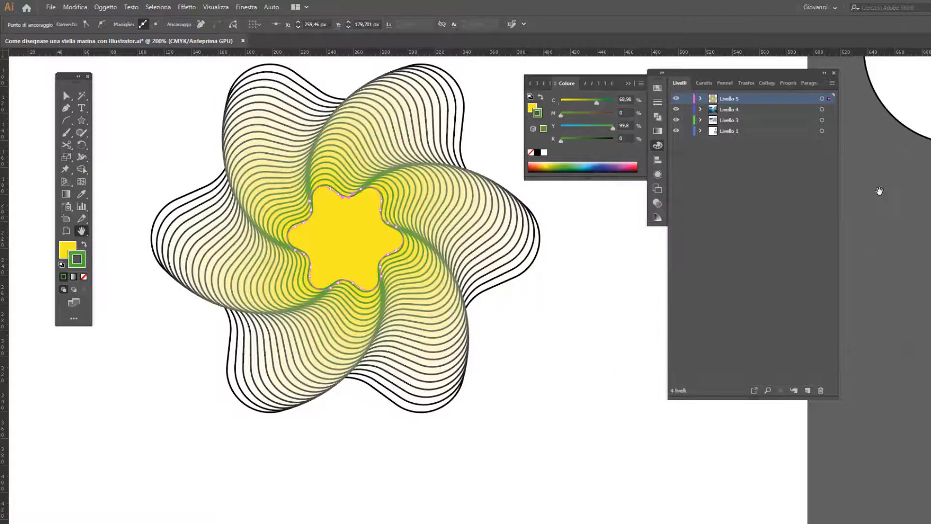
click(659, 145)
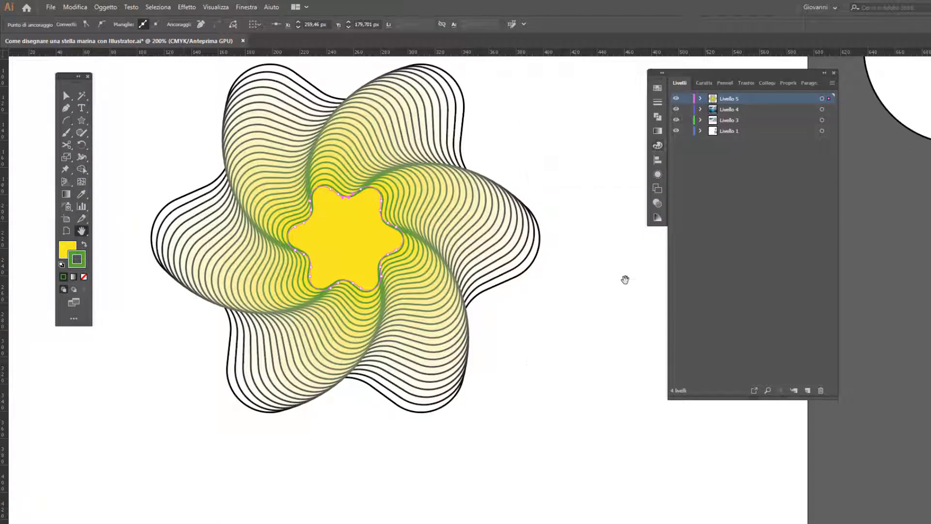
key(ctrl+z)
key(ctrl+z)
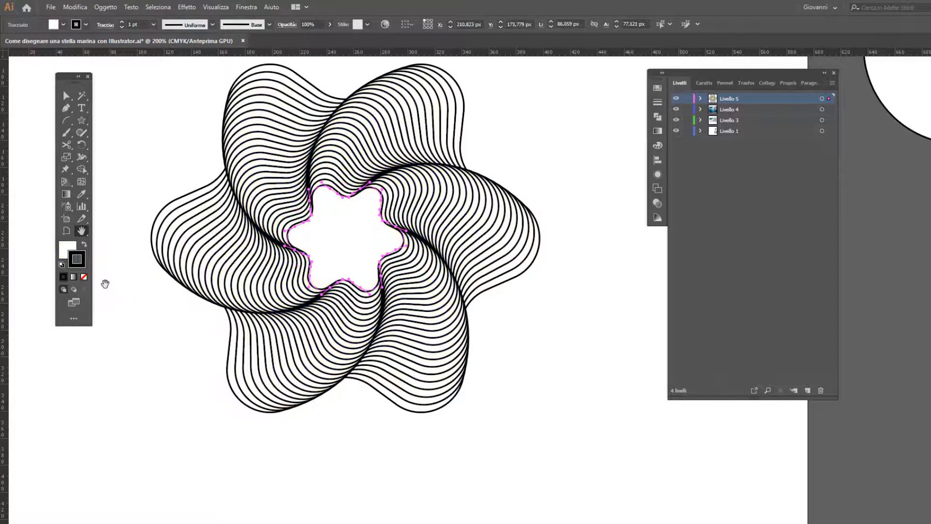
Step: Try swapping the inner star's fill and stroke colors, undo the swap and deselect the artwork
click(84, 245)
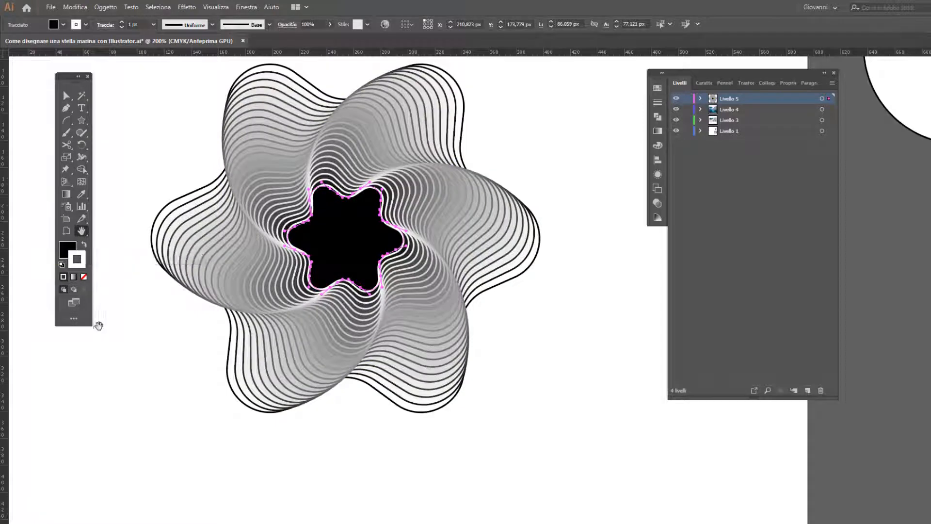
key(v)
click(116, 361)
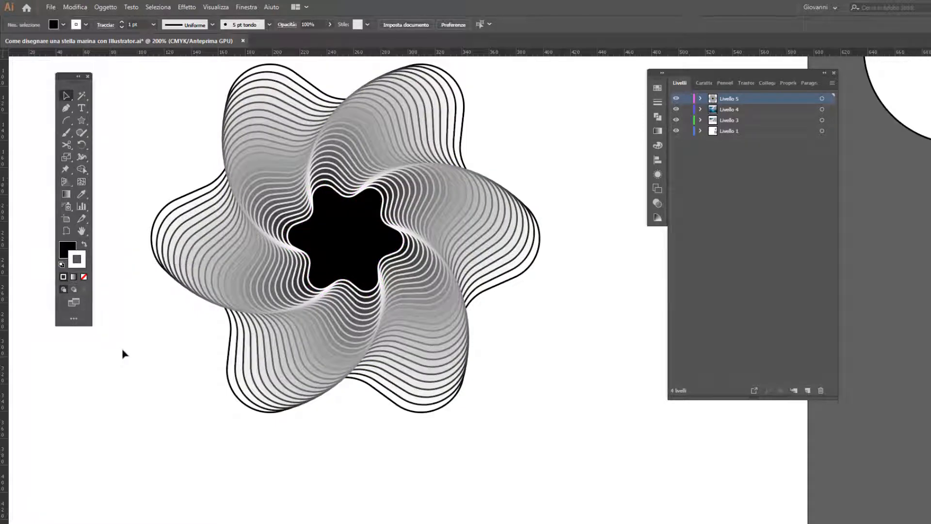
key(ctrl+z)
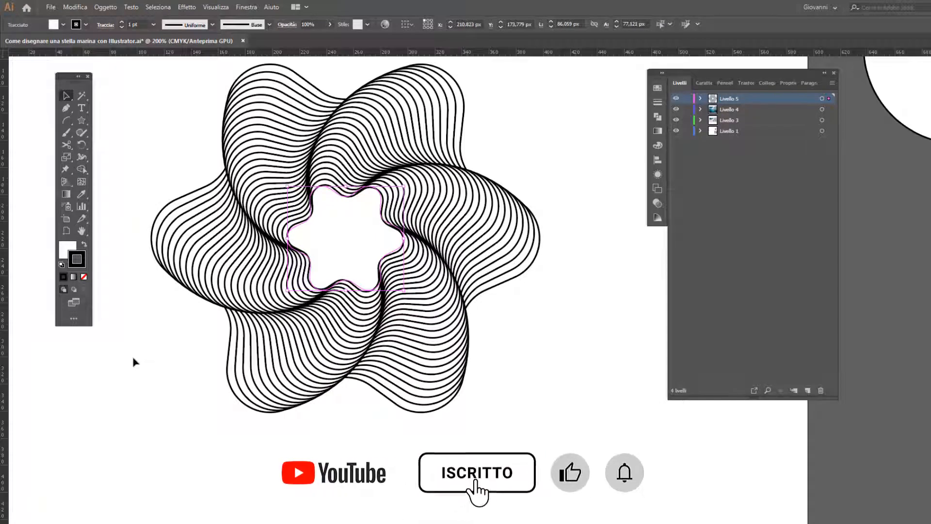
click(135, 362)
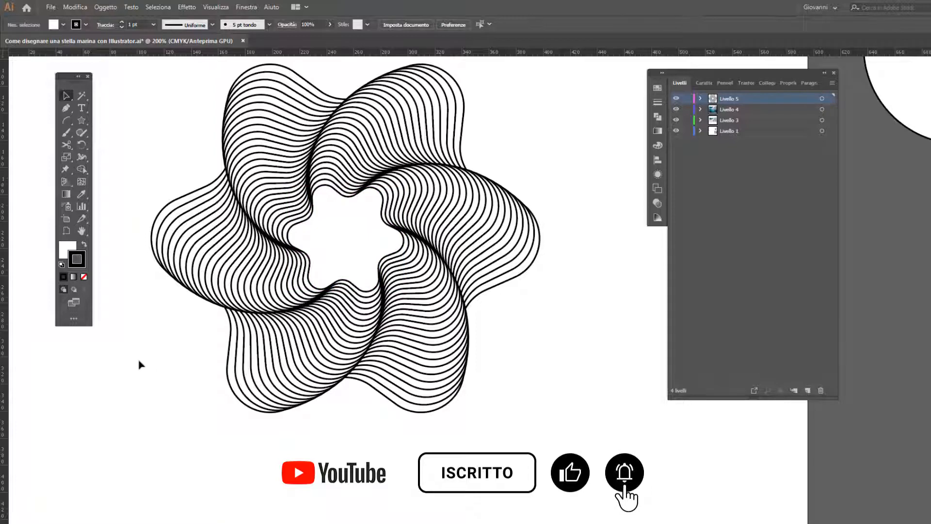